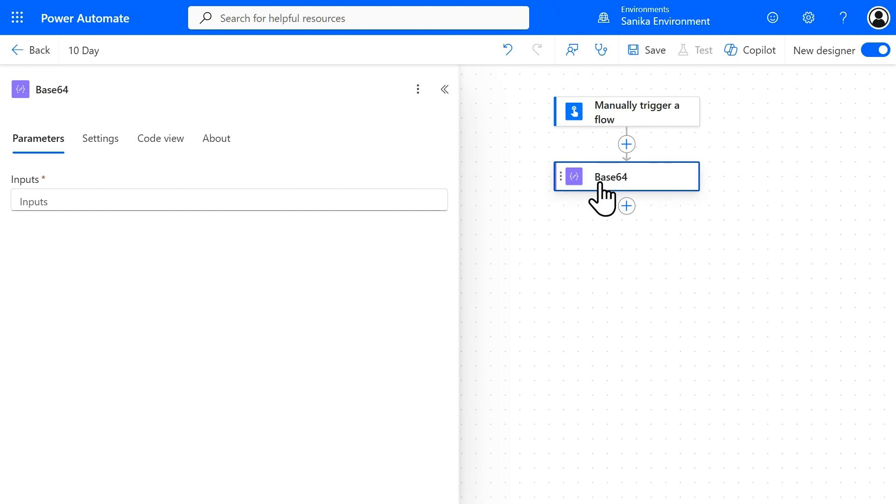
Step: Set the Base64 action's input to the expression base64('Learn Power Automate with me'), and save and test the flow
{"action": "left_click", "coordinate": [243, 202]}
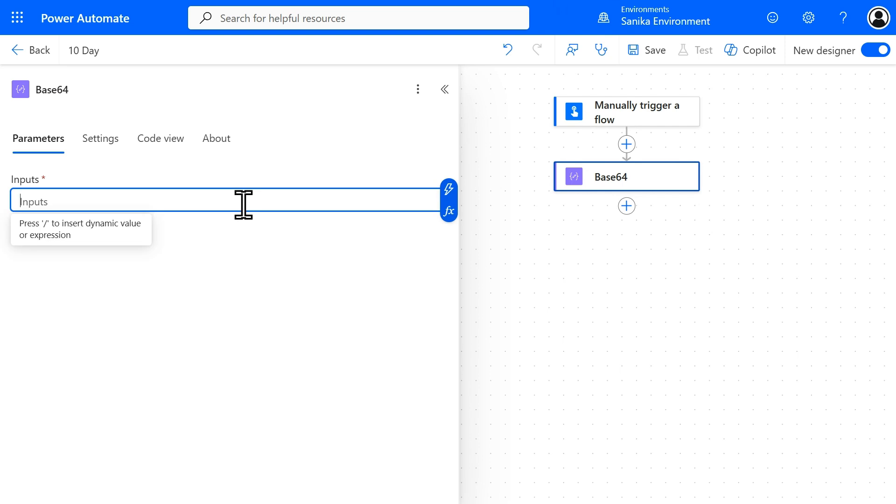
{"action": "left_click", "coordinate": [449, 211]}
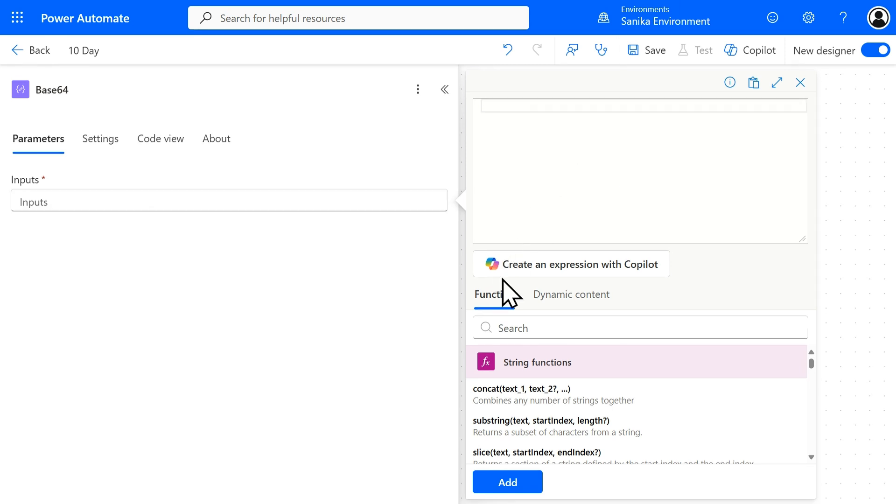
{"action": "type", "text": "base64('Learn Power Automate with me')"}
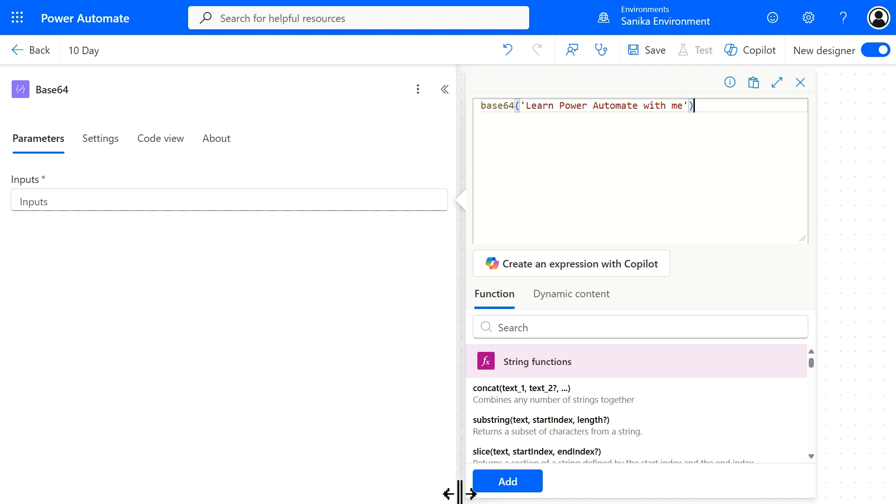
{"action": "left_click", "coordinate": [523, 480]}
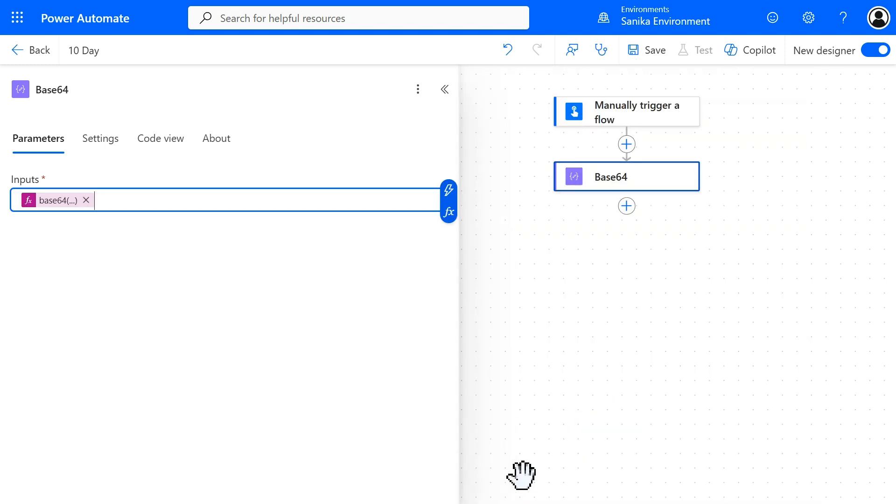
{"action": "left_click", "coordinate": [666, 52]}
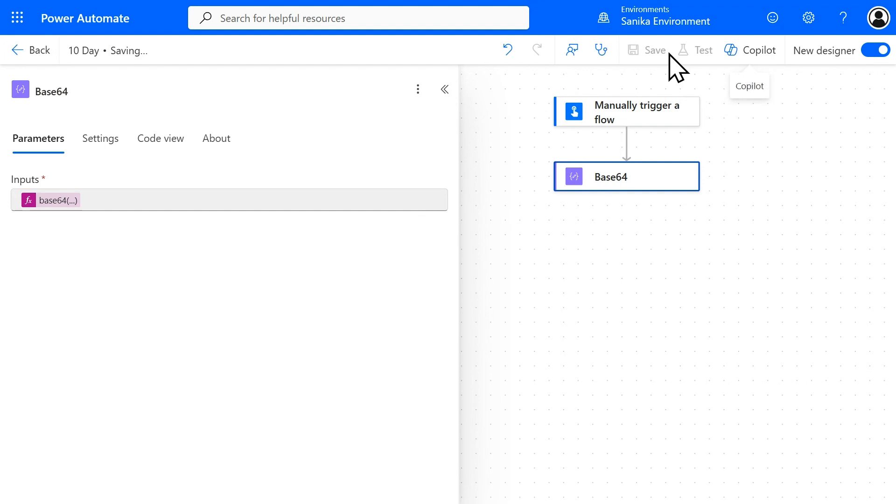
{"action": "left_click", "coordinate": [689, 50]}
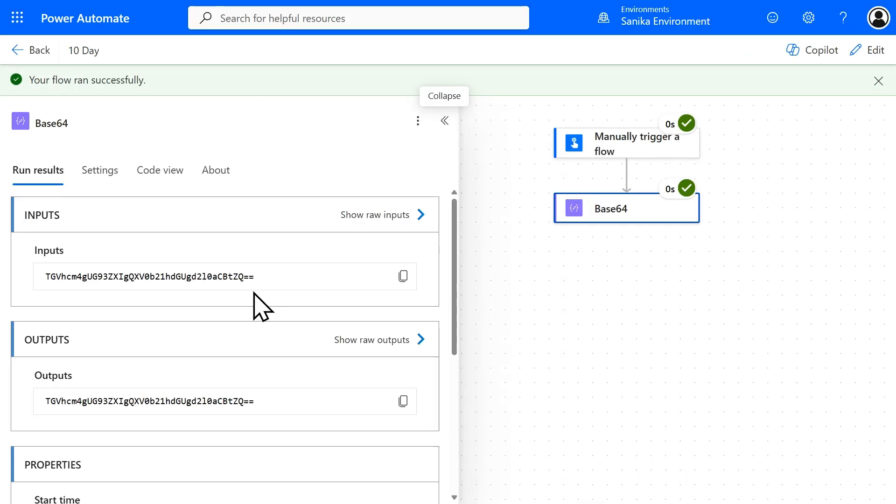
Step: Examine the encoded string and its ending characters in the Base64 action's raw outputs, and close the raw output view
{"action": "left_click", "coordinate": [378, 339]}
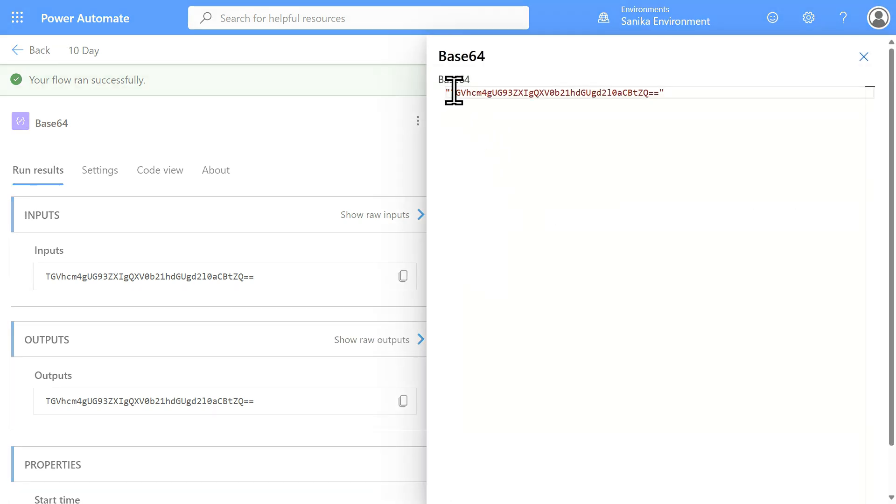
{"action": "left_click_drag", "start_coordinate": [455, 93], "coordinate": [636, 93]}
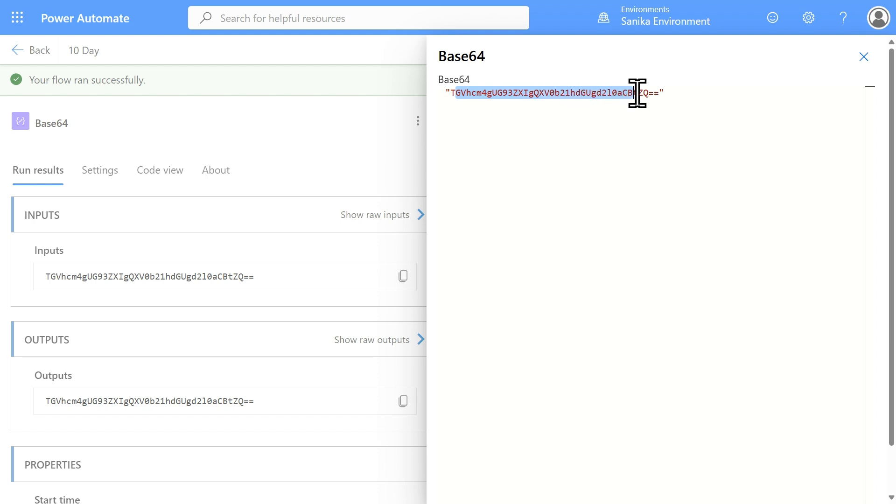
{"action": "left_click", "coordinate": [643, 93]}
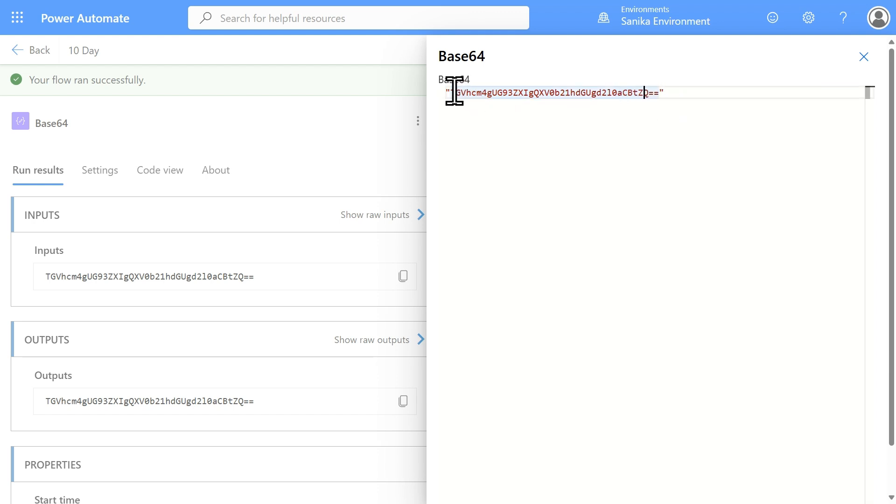
{"action": "left_click_drag", "start_coordinate": [450, 92], "coordinate": [655, 97]}
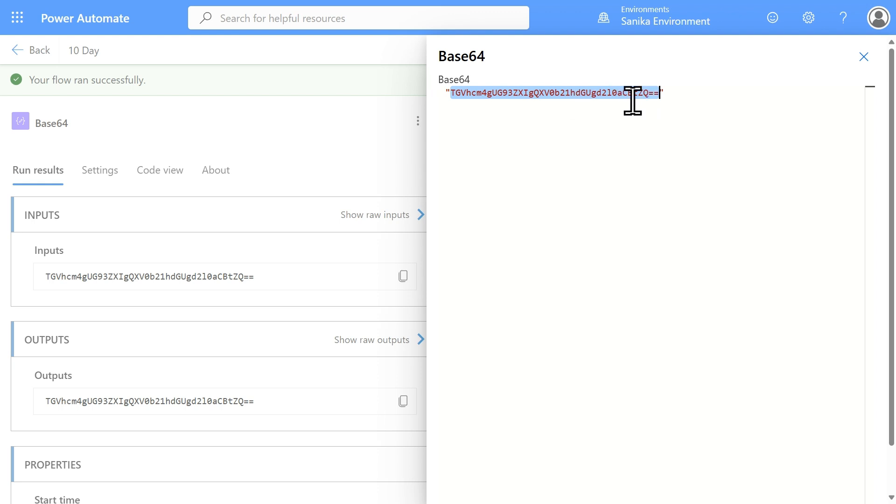
{"action": "left_click", "coordinate": [657, 95]}
{"action": "double_click", "coordinate": [658, 94]}
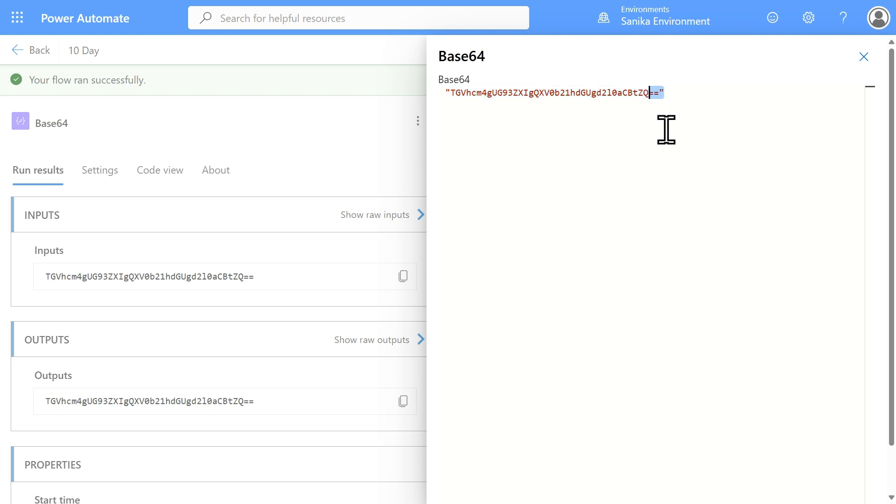
{"action": "left_click", "coordinate": [658, 111]}
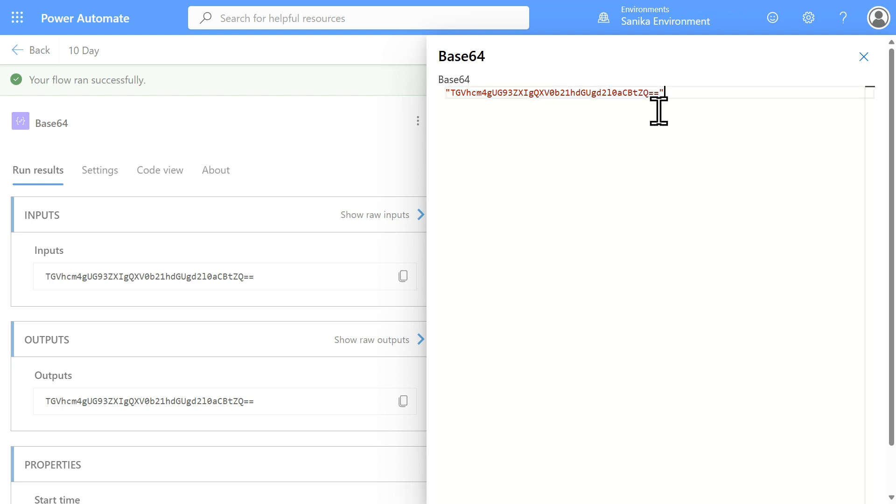
{"action": "left_click", "coordinate": [863, 65]}
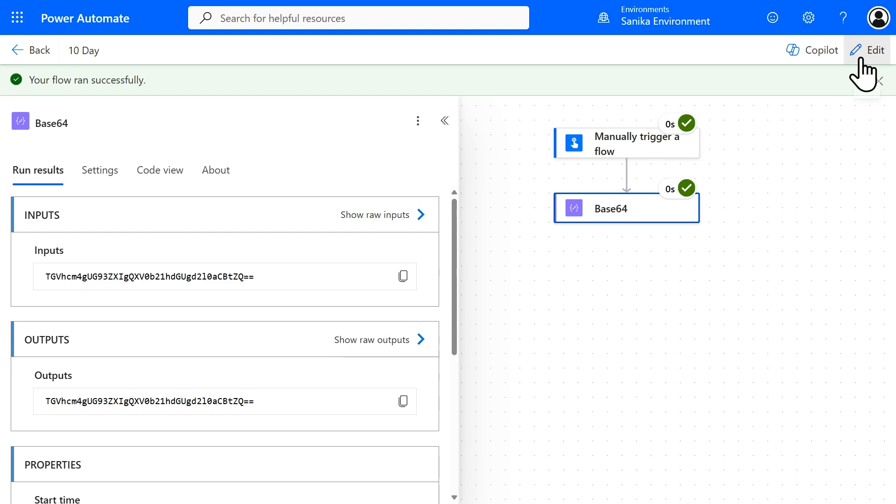
Step: Return to editing the flow and add a Compose action after Base64, named Base64IntoString
{"action": "left_click", "coordinate": [860, 55]}
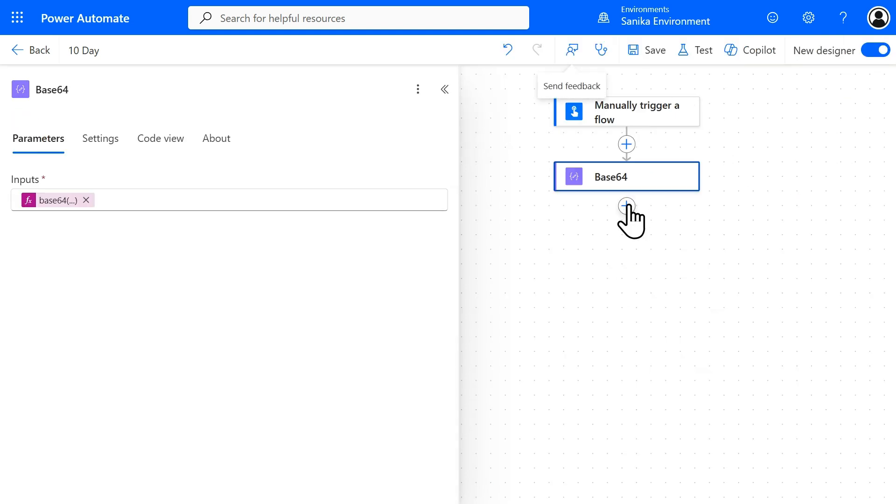
{"action": "left_click", "coordinate": [627, 205]}
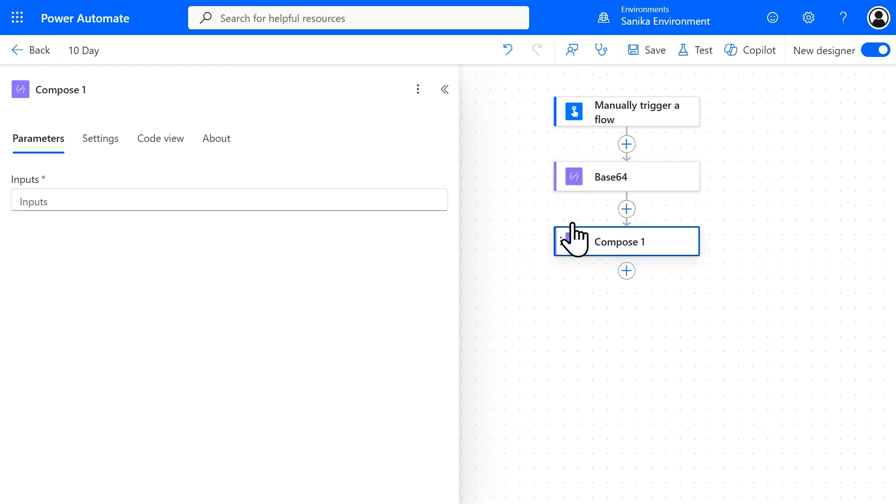
{"action": "triple_click", "coordinate": [148, 92]}
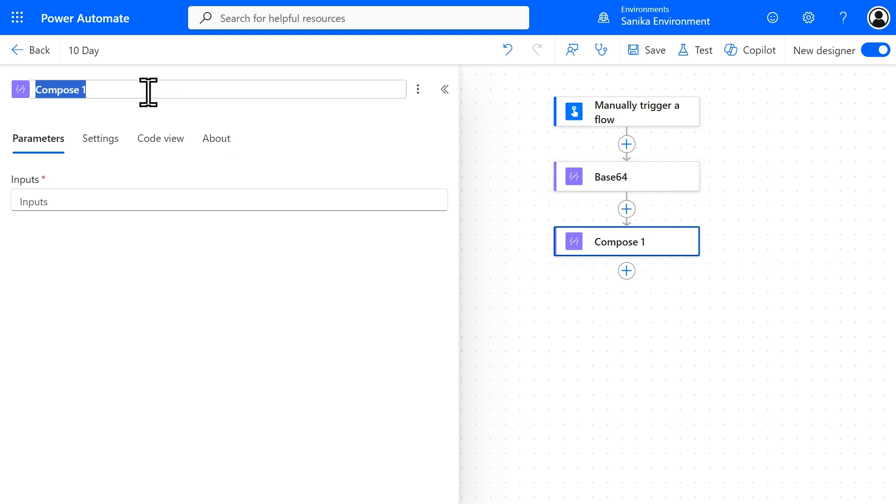
{"action": "type", "text": "Base"}
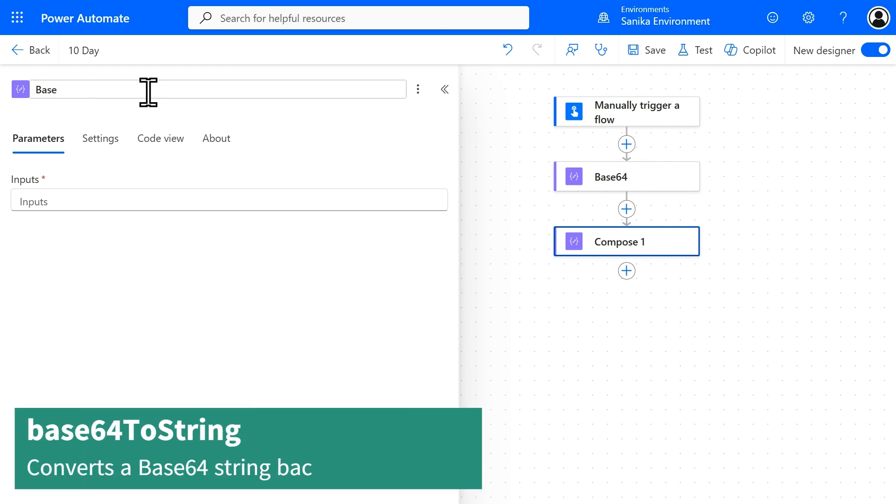
{"action": "type", "text": "64I"}
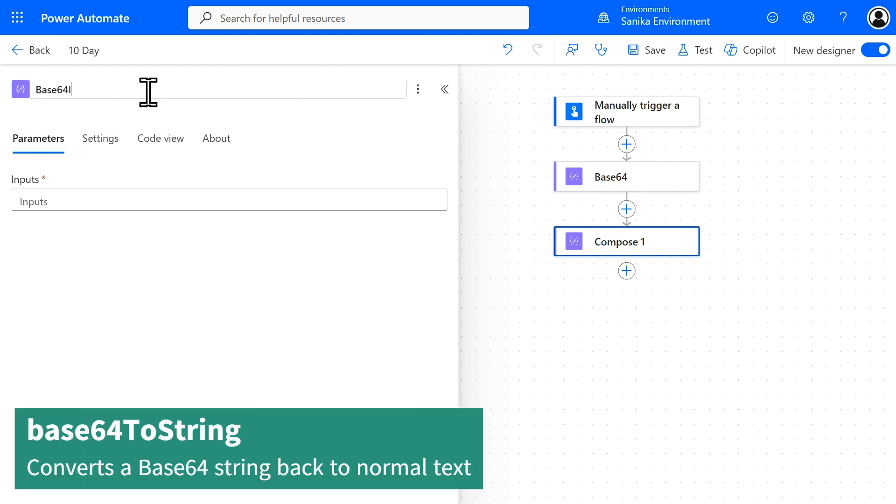
{"action": "type", "text": "ntoString"}
Step: Set the Base64IntoString action's input to the expression base64ToString(outputs('Base64'))
{"action": "left_click", "coordinate": [245, 201]}
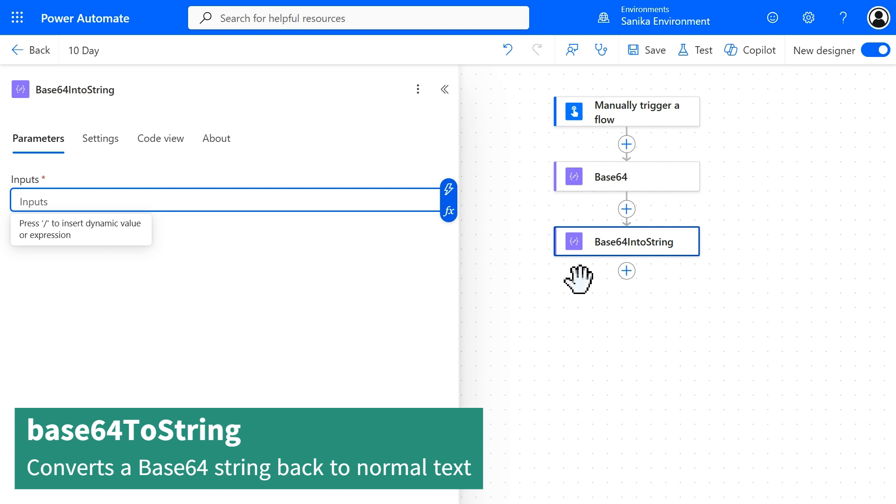
{"action": "left_click", "coordinate": [449, 214]}
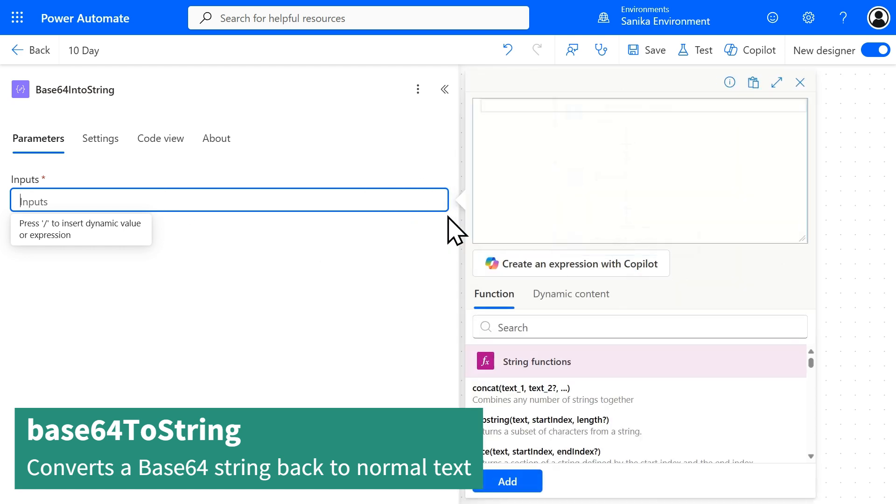
{"action": "type", "text": "base"}
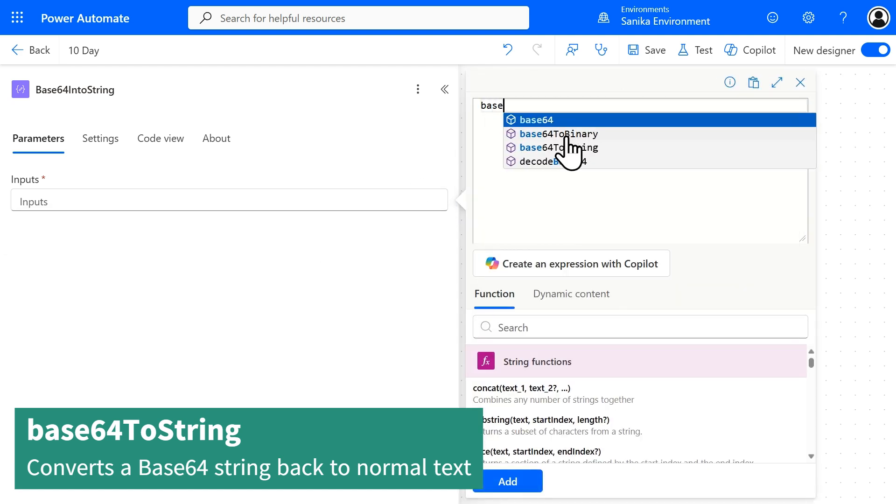
{"action": "left_click", "coordinate": [603, 147]}
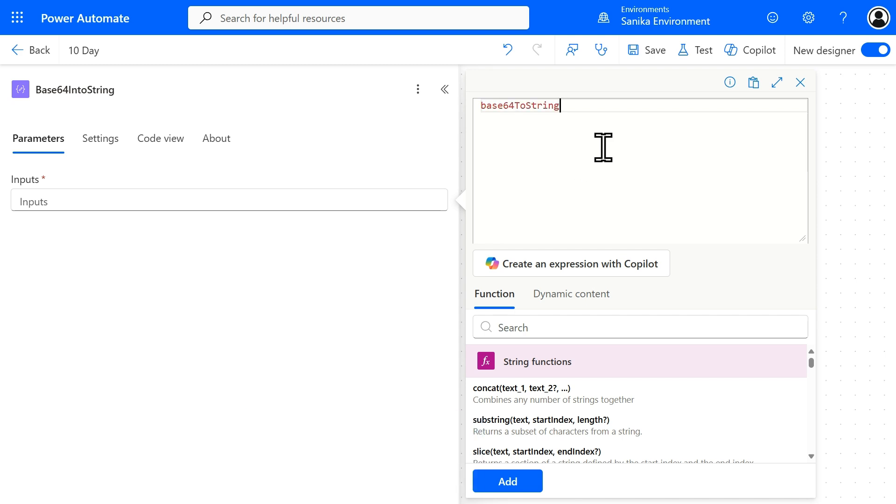
{"action": "type", "text": "("}
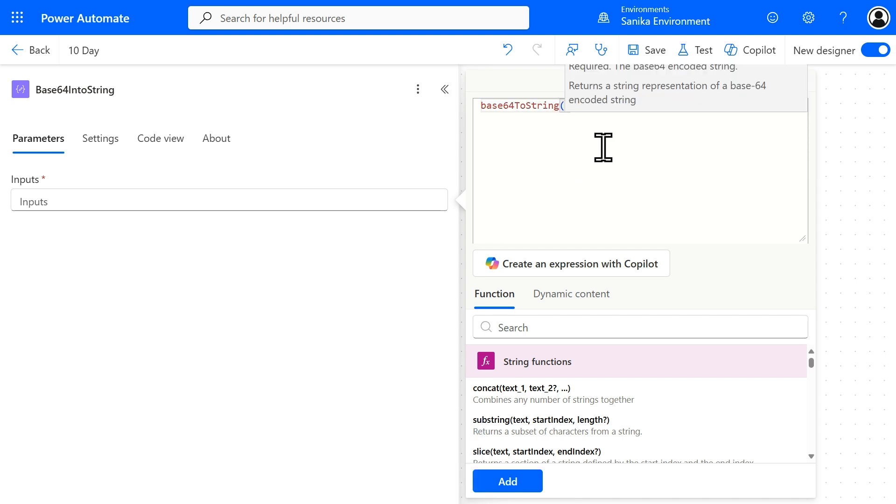
{"action": "left_click", "coordinate": [577, 301]}
{"action": "left_click", "coordinate": [559, 397]}
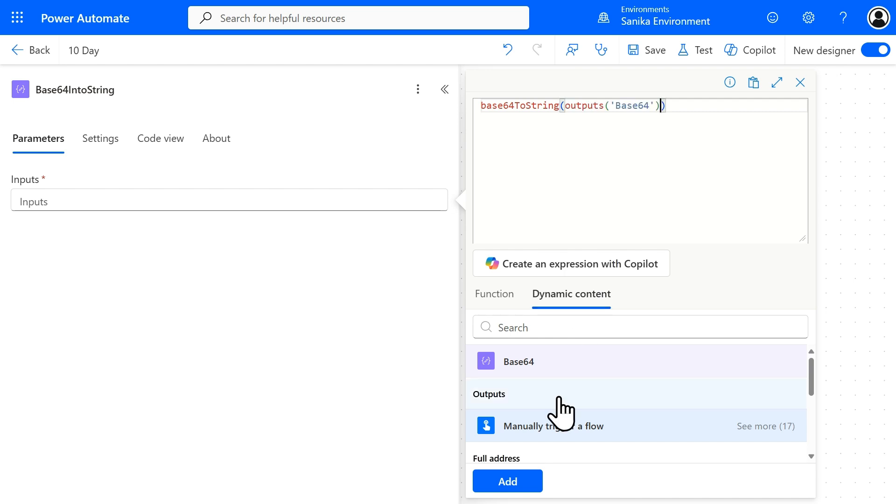
{"action": "left_click", "coordinate": [513, 480]}
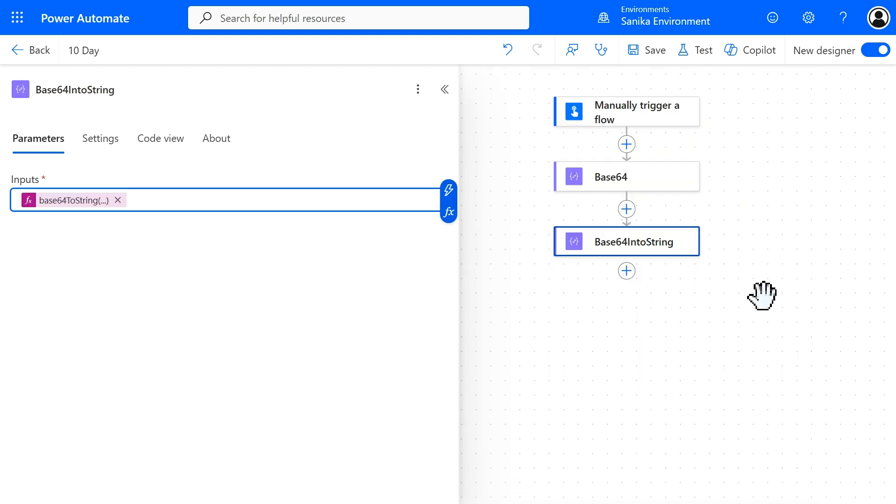
Step: Save and test the flow manually, and check the raw outputs of the Base64IntoString action
{"action": "left_click", "coordinate": [702, 50]}
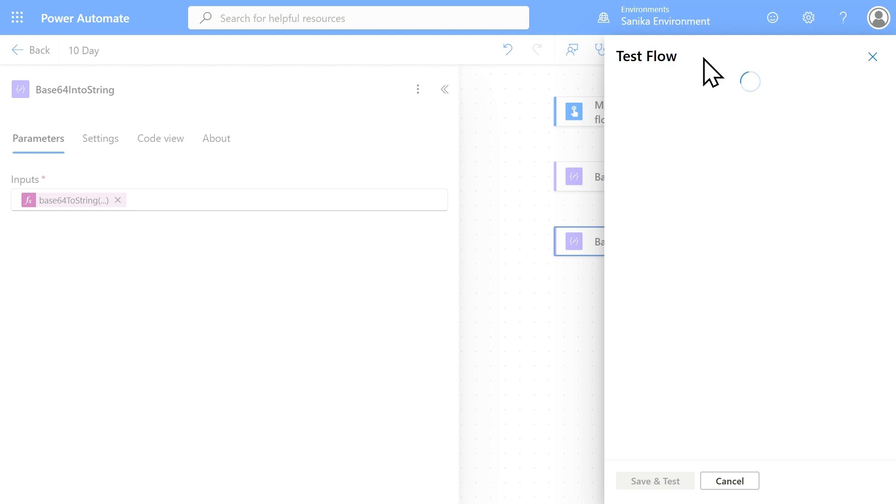
{"action": "left_click", "coordinate": [680, 105]}
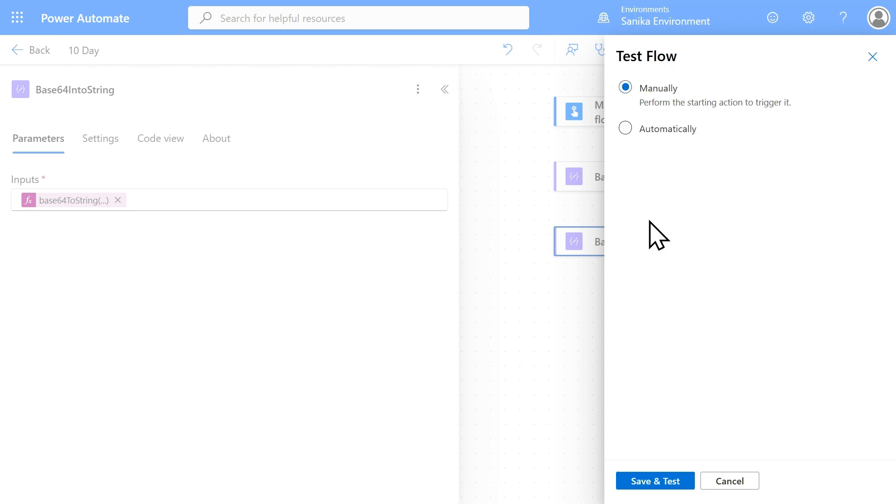
{"action": "left_click", "coordinate": [652, 480]}
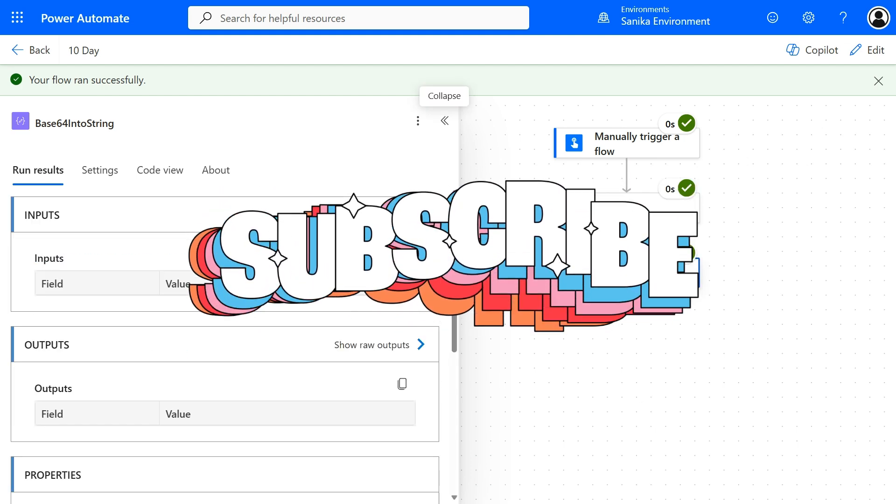
{"action": "left_click", "coordinate": [413, 342]}
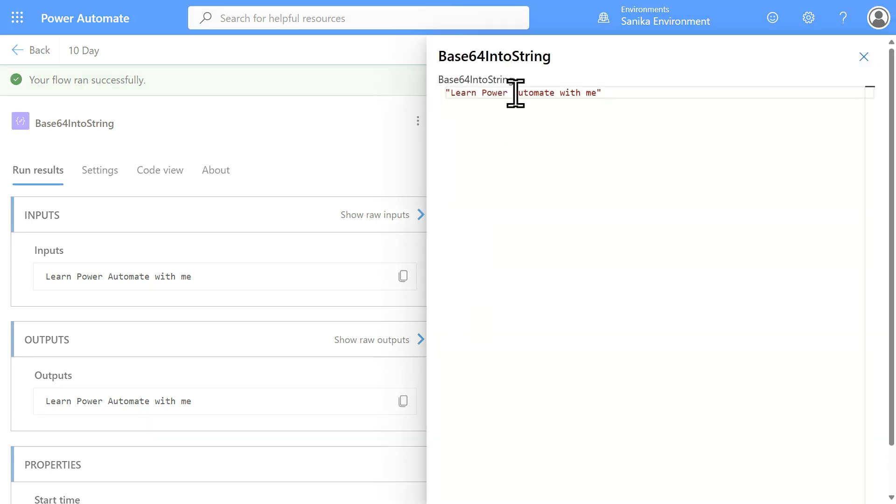
{"action": "left_click", "coordinate": [859, 60]}
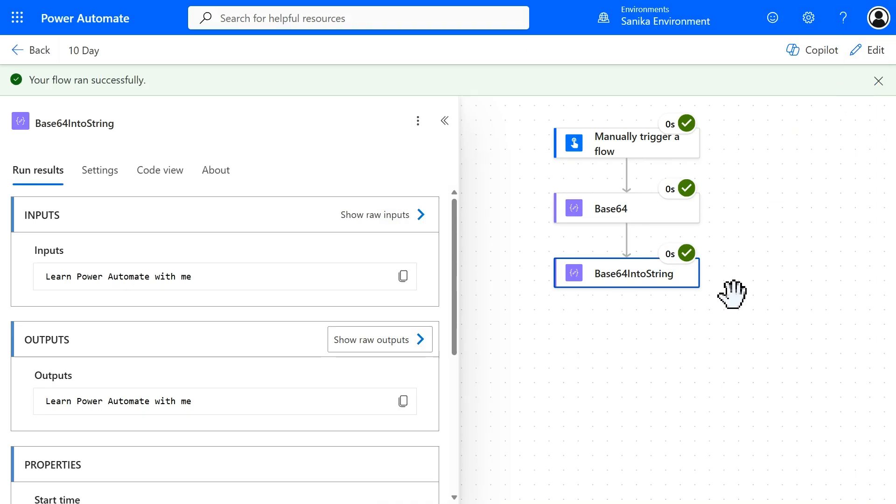
Step: Return to editing the flow and add a Compose action after Base64IntoString, named Base64ToBinary
{"action": "left_click", "coordinate": [869, 56]}
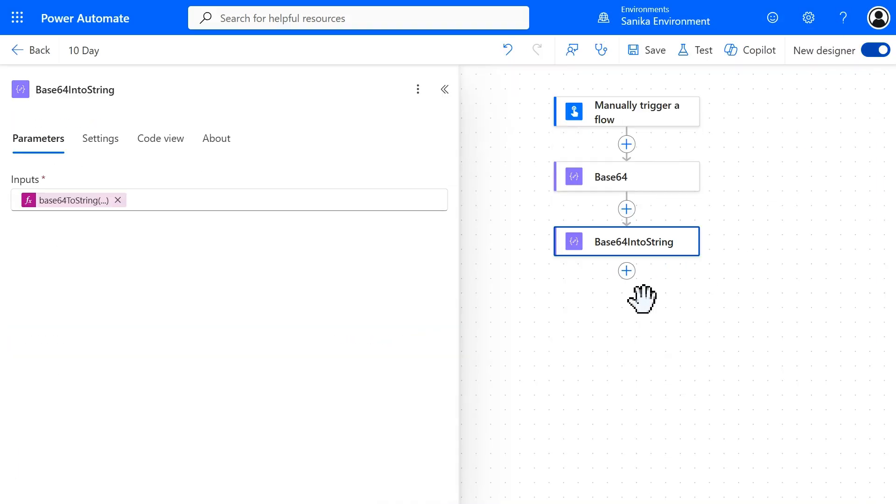
{"action": "left_click", "coordinate": [626, 271]}
{"action": "mouse_move", "coordinate": [369, 9]}
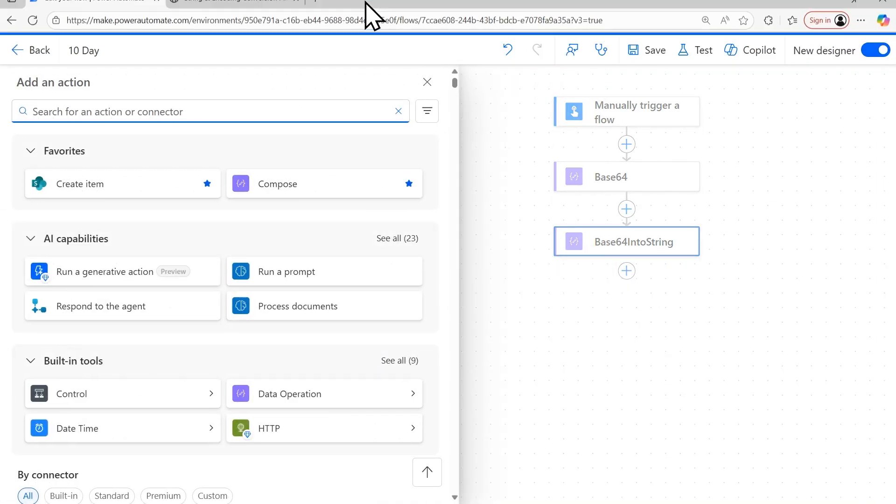
{"action": "left_click", "coordinate": [231, 9]}
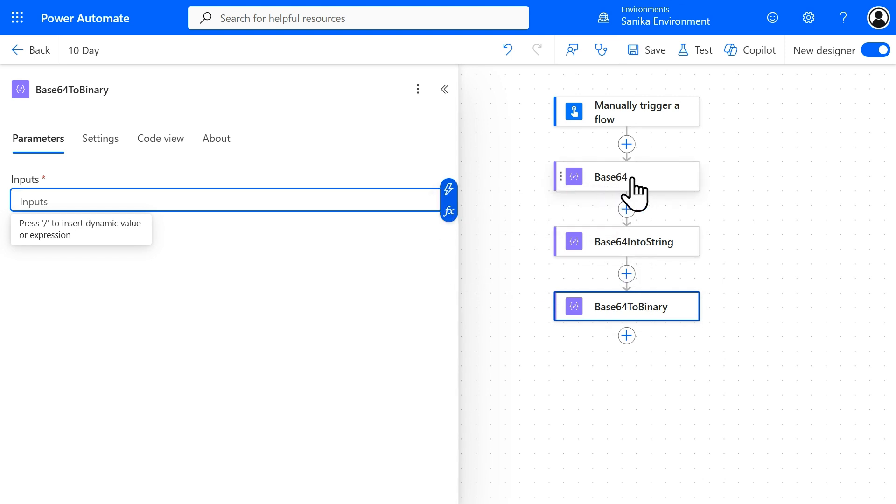
Step: Set the Base64ToBinary action's input to the expression base64ToBinary(outputs('Base64'))
{"action": "left_click", "coordinate": [448, 211]}
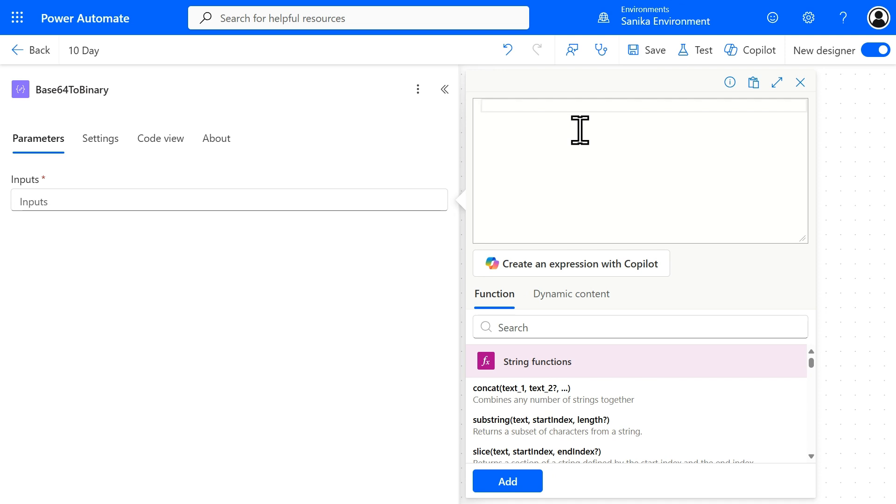
{"action": "type", "text": "bas"}
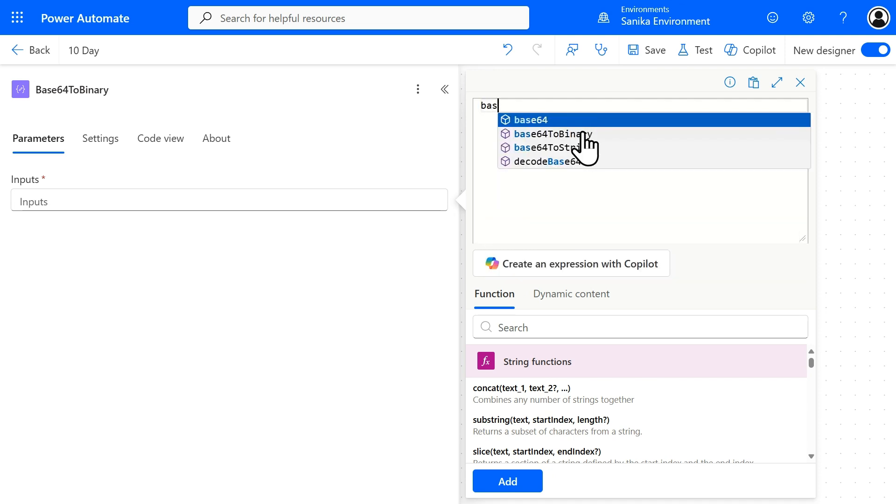
{"action": "left_click", "coordinate": [590, 139]}
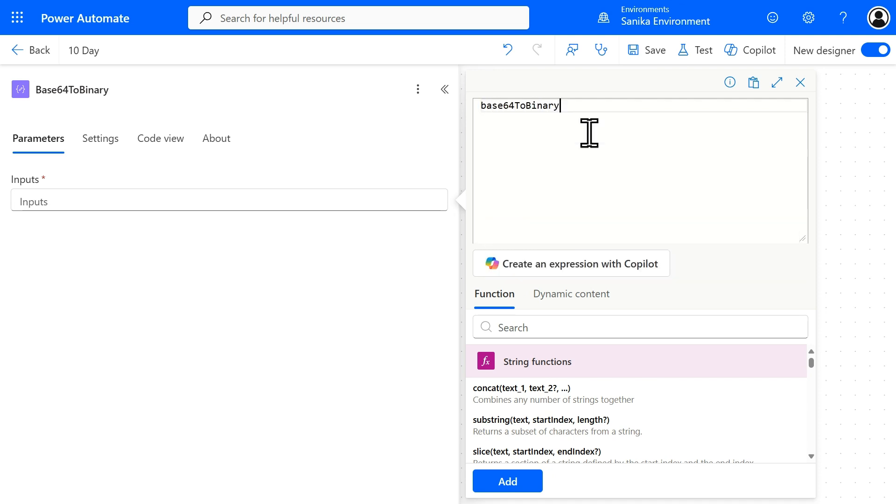
{"action": "type", "text": "("}
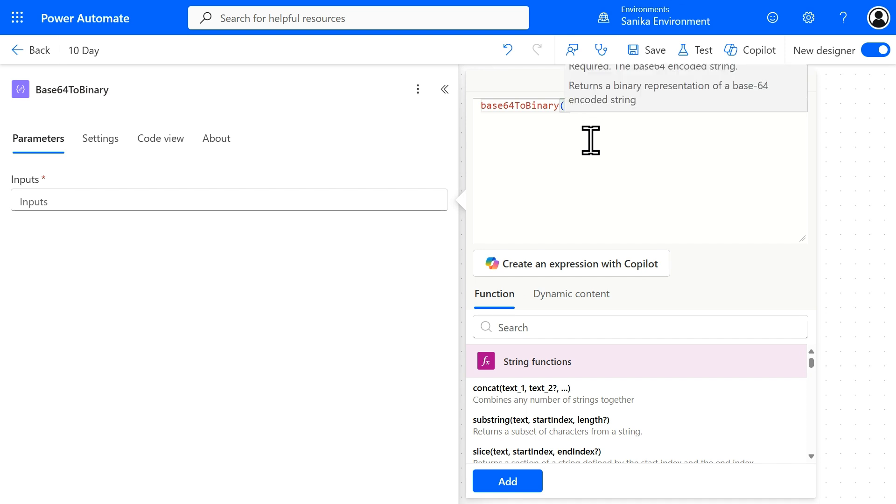
{"action": "left_click", "coordinate": [583, 295]}
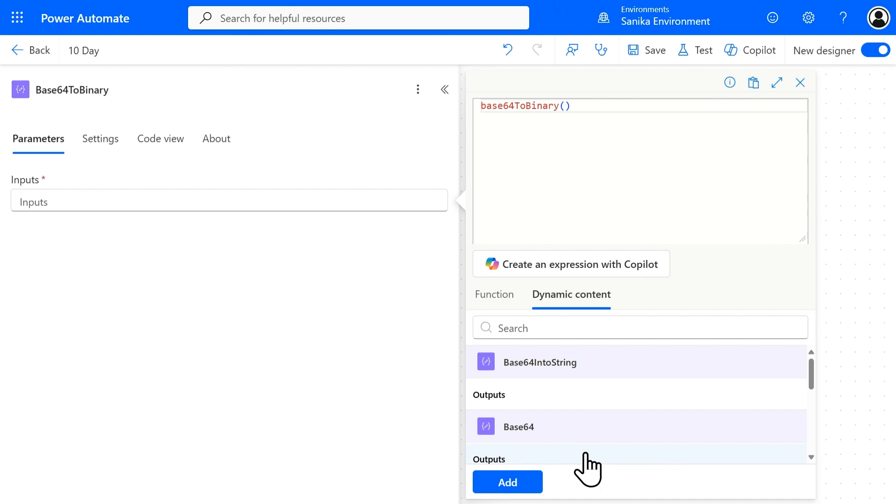
{"action": "left_click", "coordinate": [585, 422]}
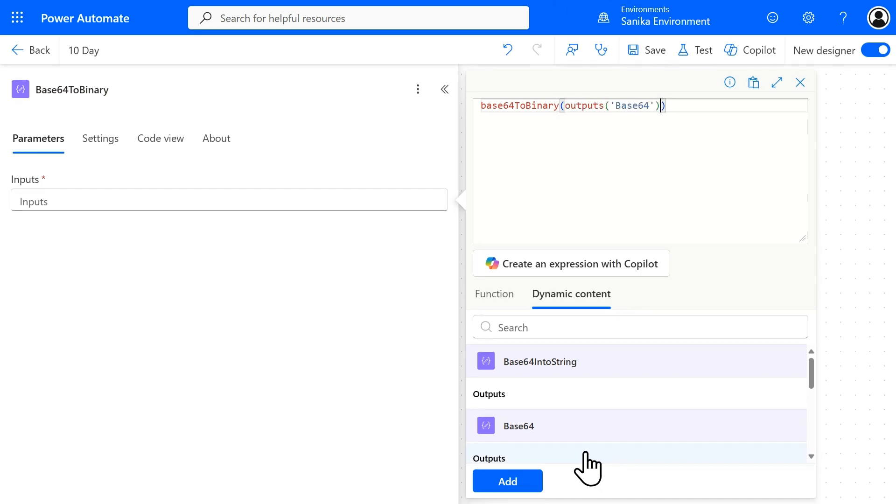
{"action": "left_click", "coordinate": [508, 481]}
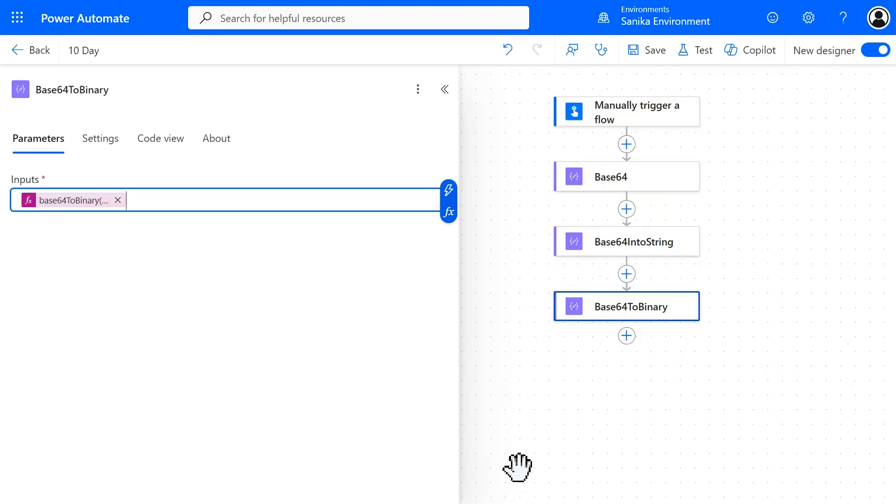
Step: Test the flow and check the raw outputs of the Base64ToBinary action
{"action": "left_click", "coordinate": [716, 61]}
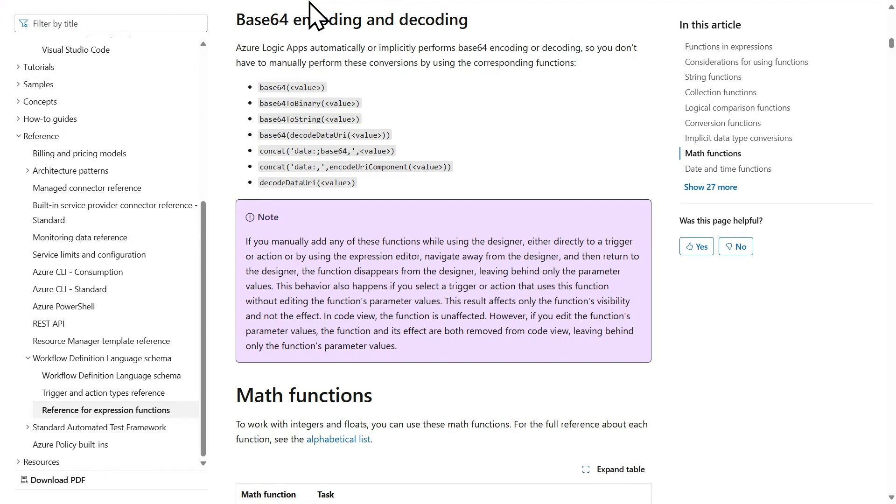
{"action": "mouse_move", "coordinate": [296, 2]}
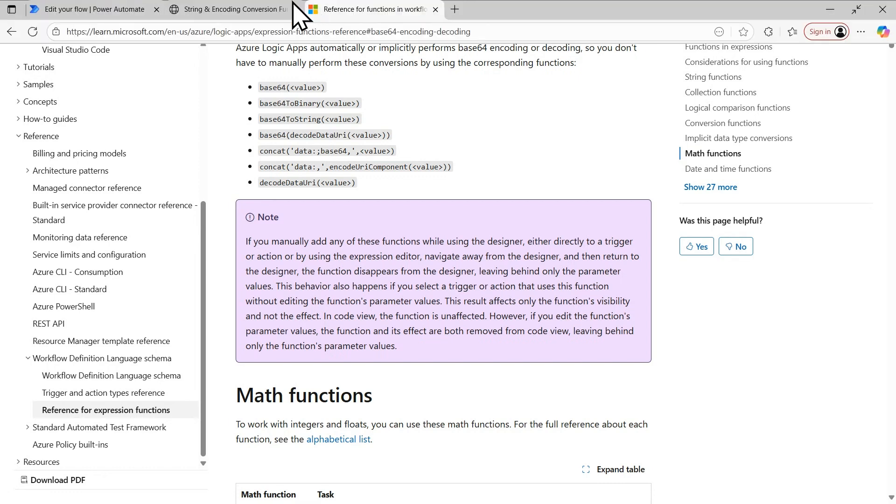
{"action": "left_click", "coordinate": [105, 14]}
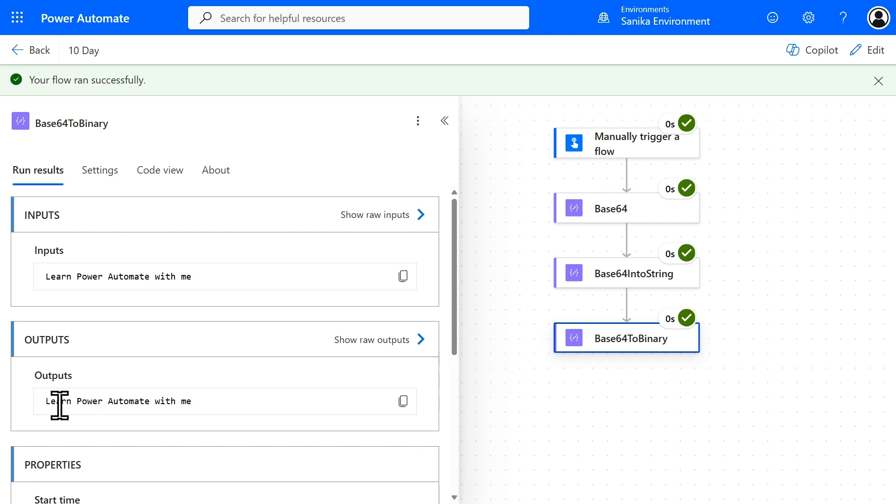
{"action": "left_click", "coordinate": [384, 344]}
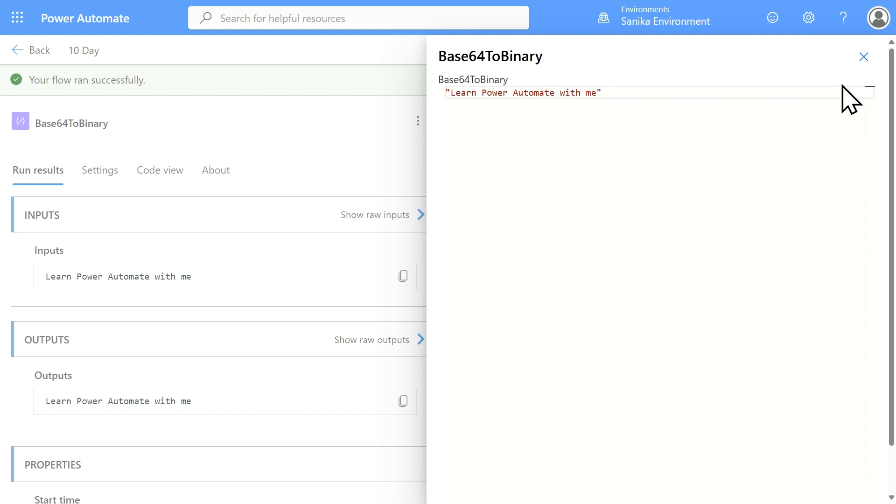
{"action": "left_click", "coordinate": [863, 57]}
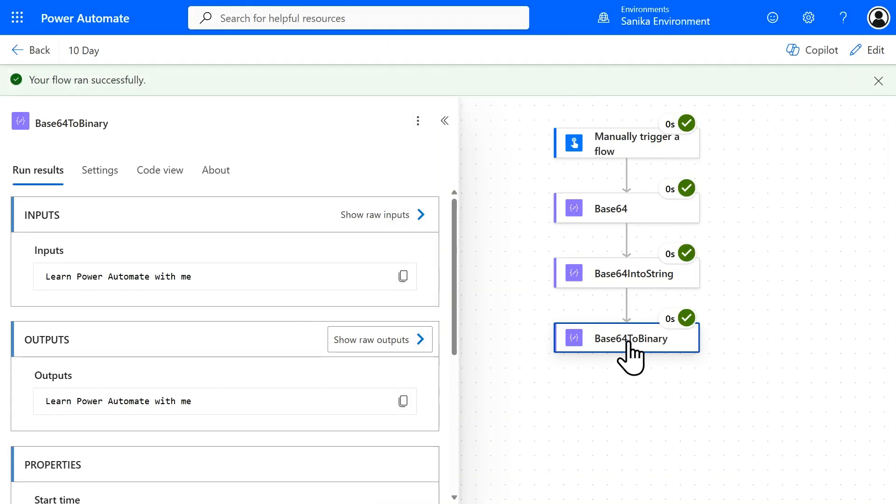
Step: Review the note under Base64 encoding and decoding in the Microsoft Learn function reference, then return to the flow run and dismiss its notification
{"action": "mouse_move", "coordinate": [221, 2]}
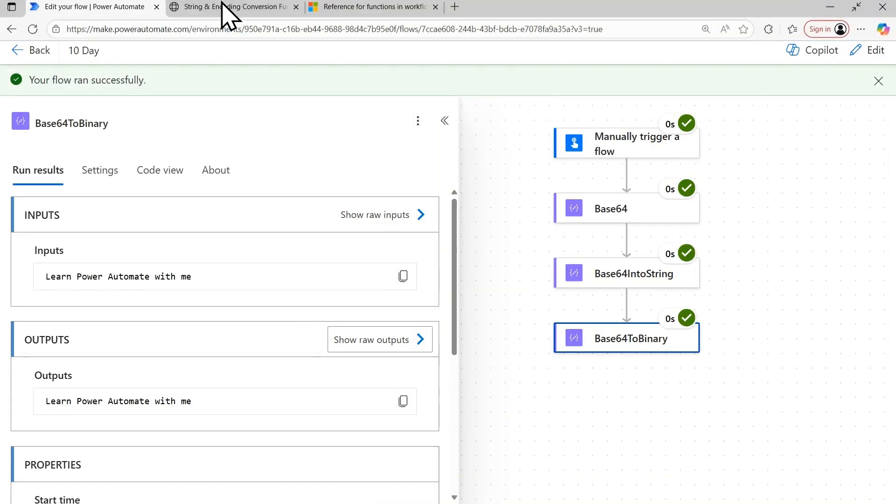
{"action": "left_click", "coordinate": [345, 9]}
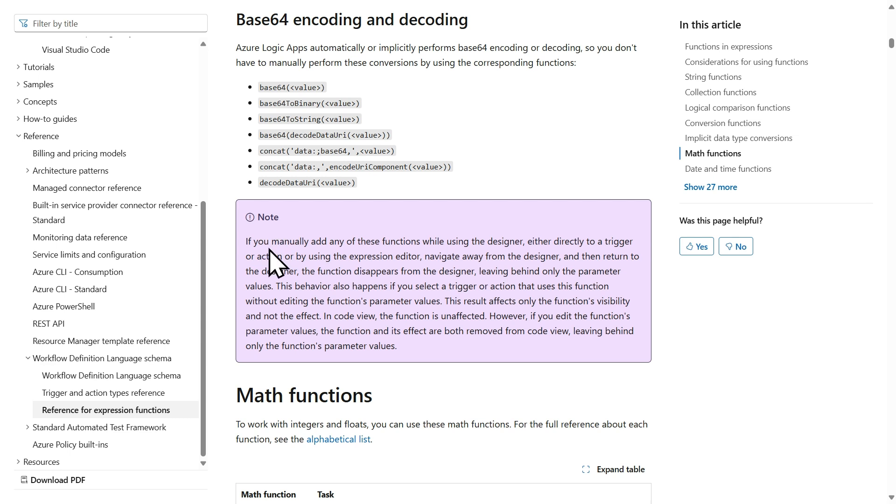
{"action": "left_click_drag", "start_coordinate": [257, 216], "coordinate": [461, 361]}
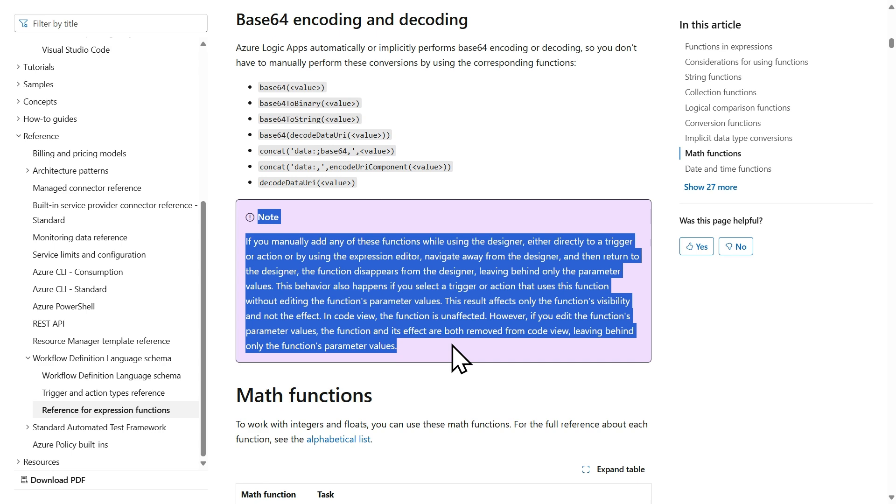
{"action": "mouse_move", "coordinate": [411, 4]}
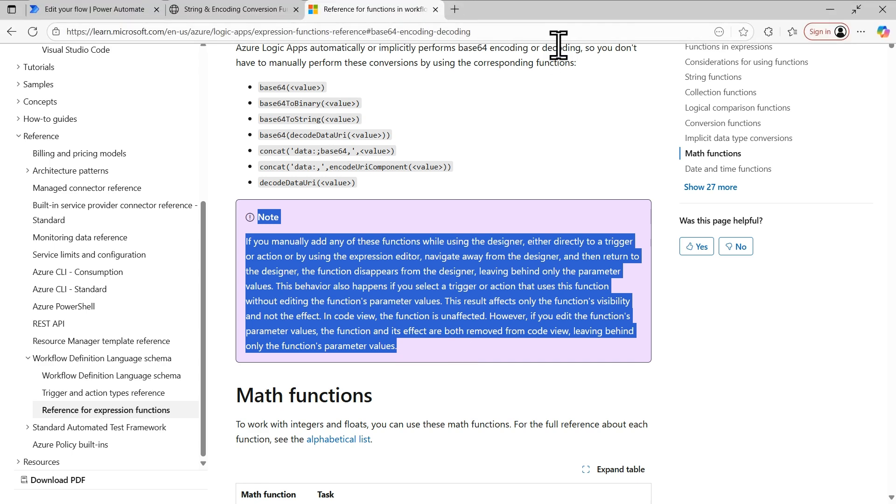
{"action": "left_click", "coordinate": [56, 10]}
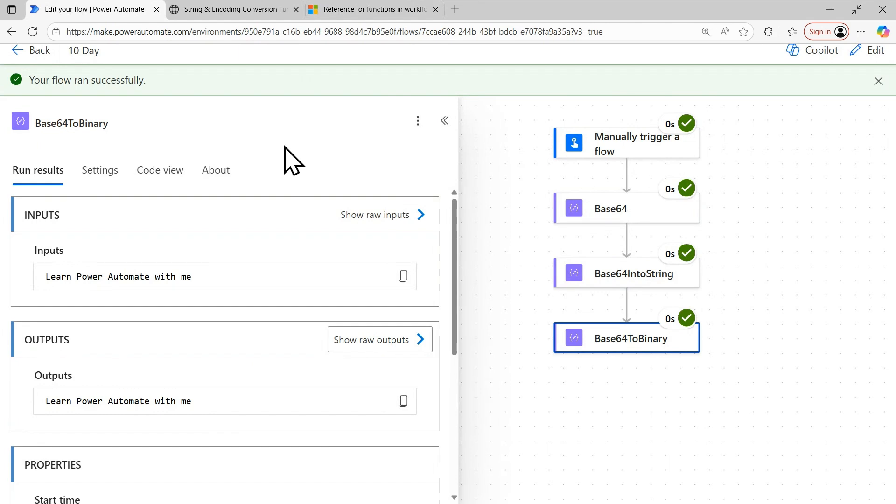
{"action": "left_click", "coordinate": [877, 81]}
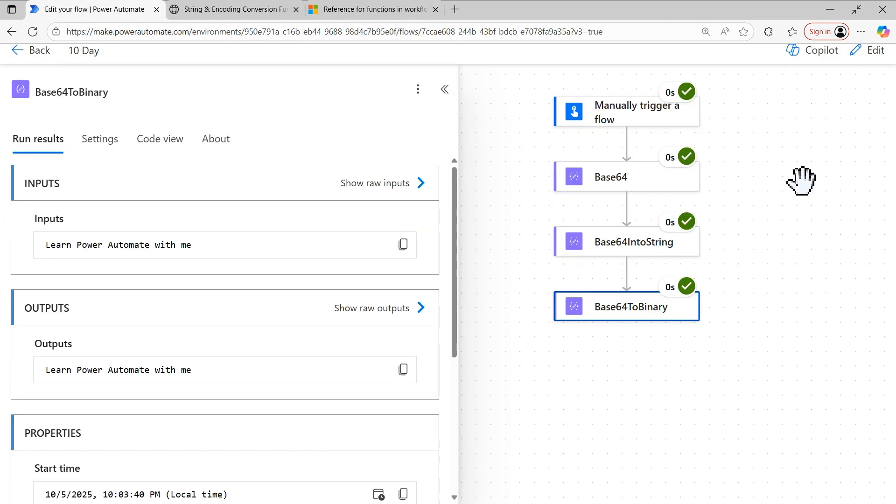